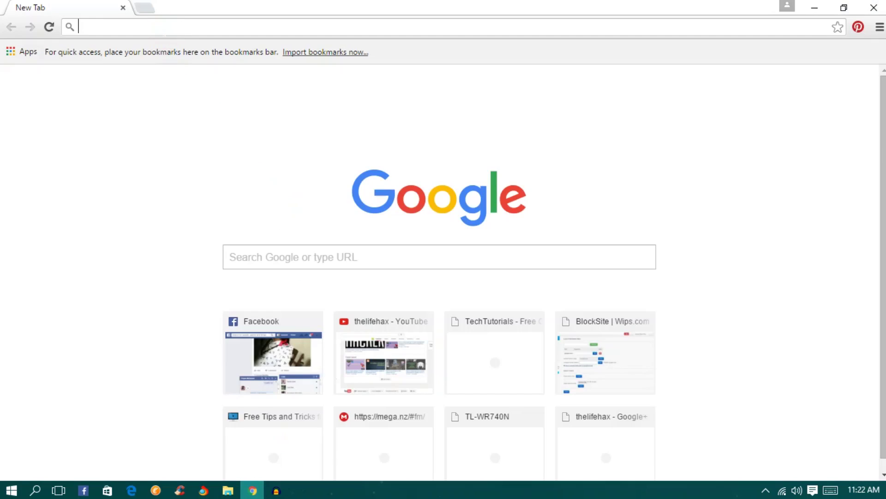
# - Search Google for 'block site' and open the Block site Chrome Web Store listing
pyautogui.write('blok site')
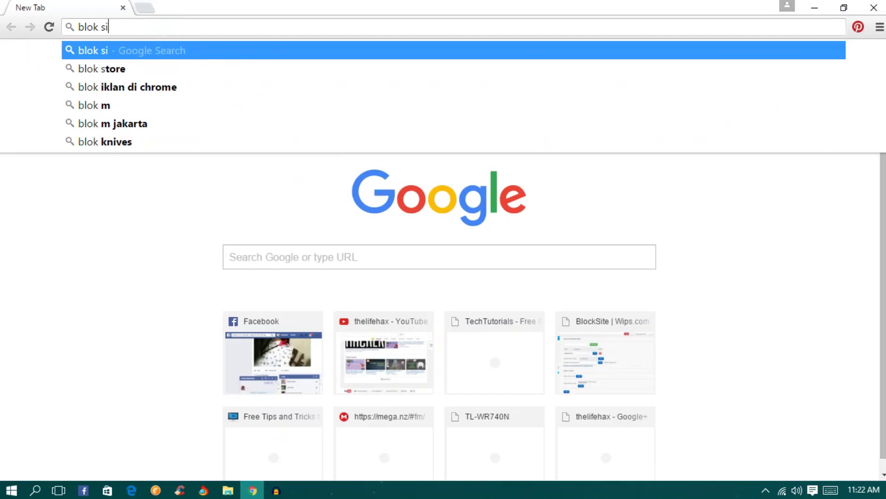
pyautogui.press('Return')
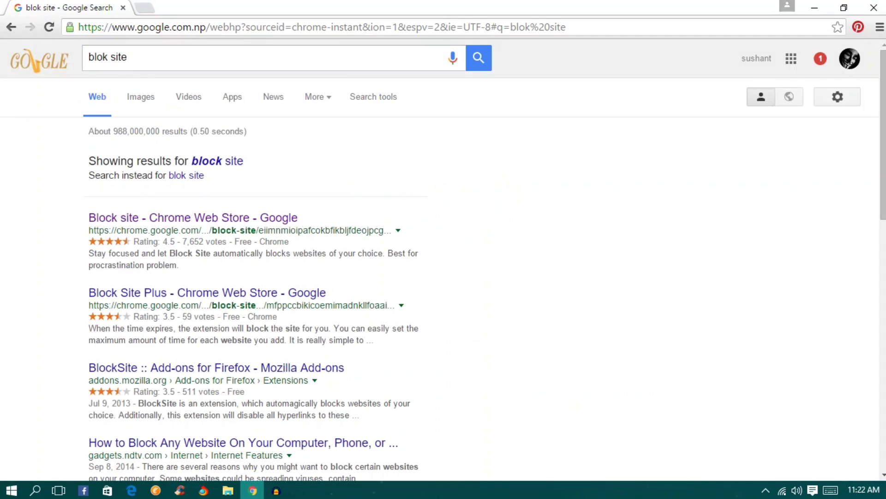
pyautogui.click(216, 168)
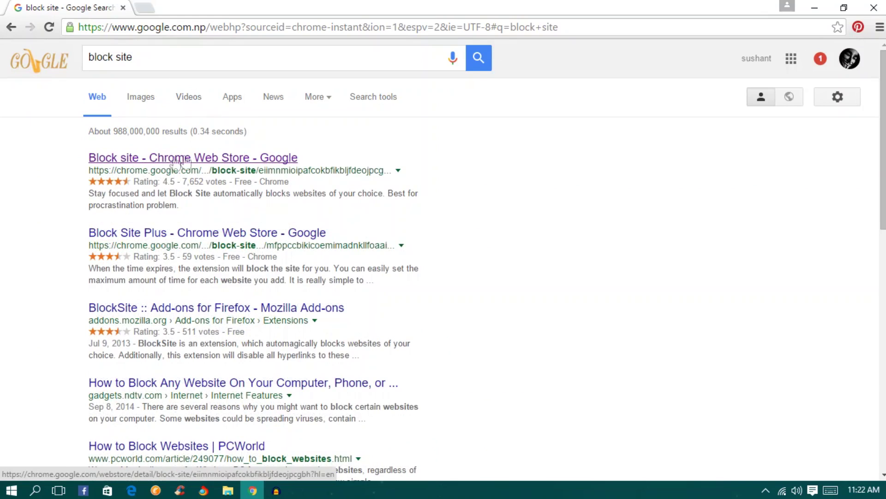
pyautogui.click(143, 162)
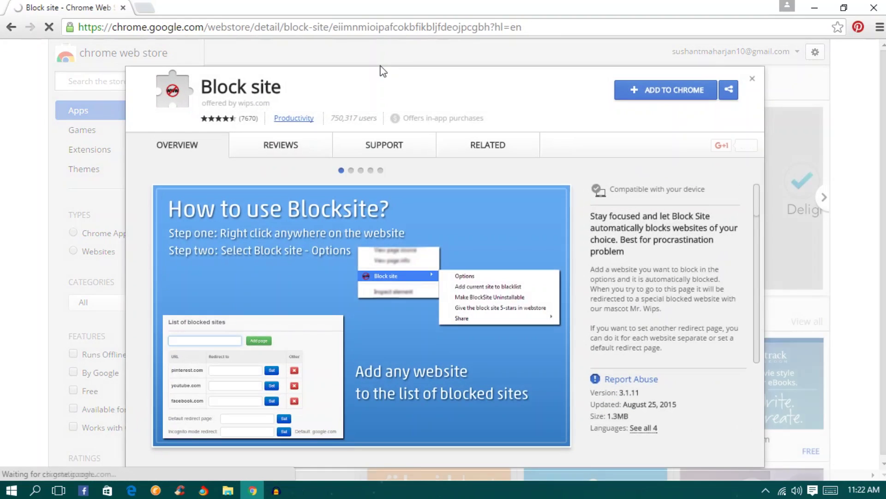
# - Add the Block site extension to Chrome and confirm the installation
pyautogui.moveTo(198, 86); pyautogui.dragTo(281, 87)
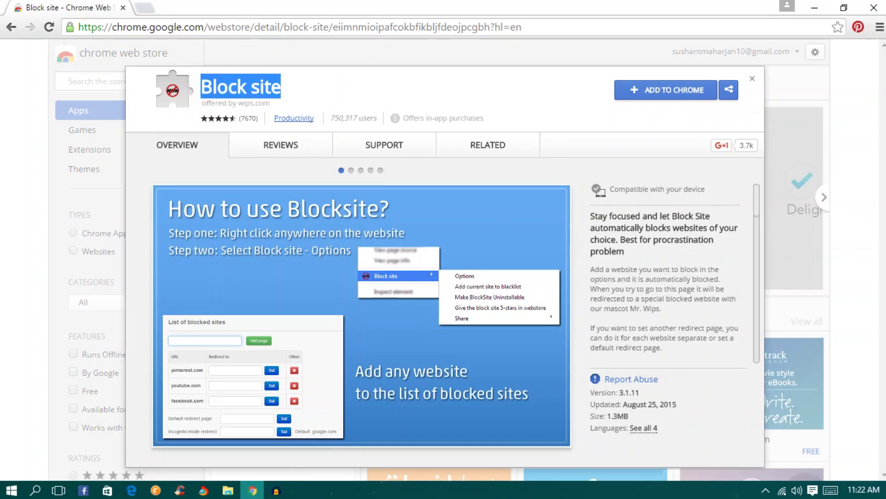
pyautogui.click(674, 92)
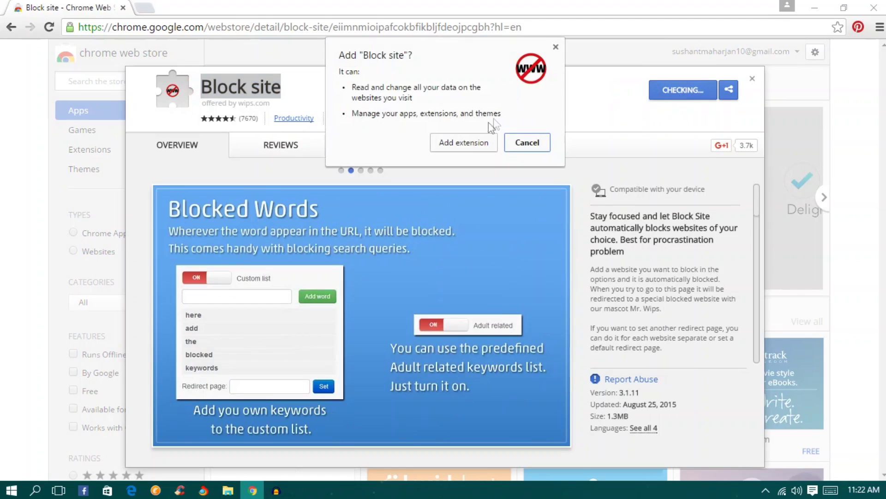
pyautogui.click(464, 142)
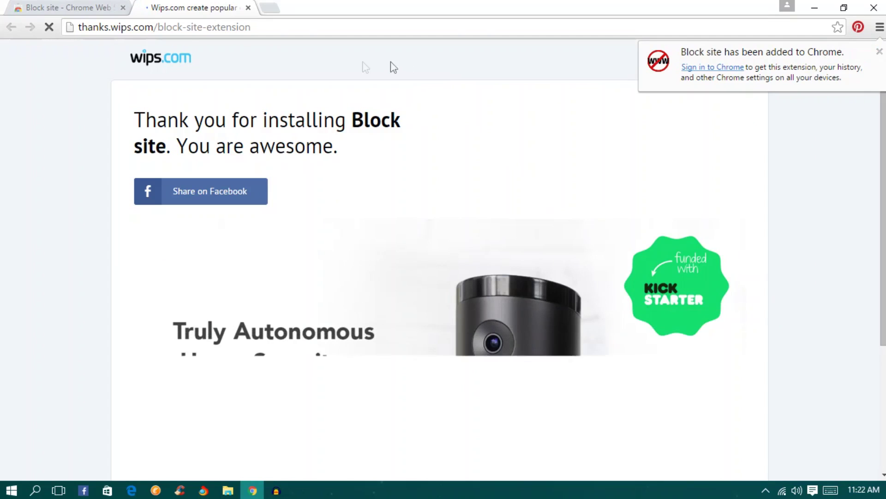
pyautogui.moveTo(164, 27); pyautogui.dragTo(220, 26)
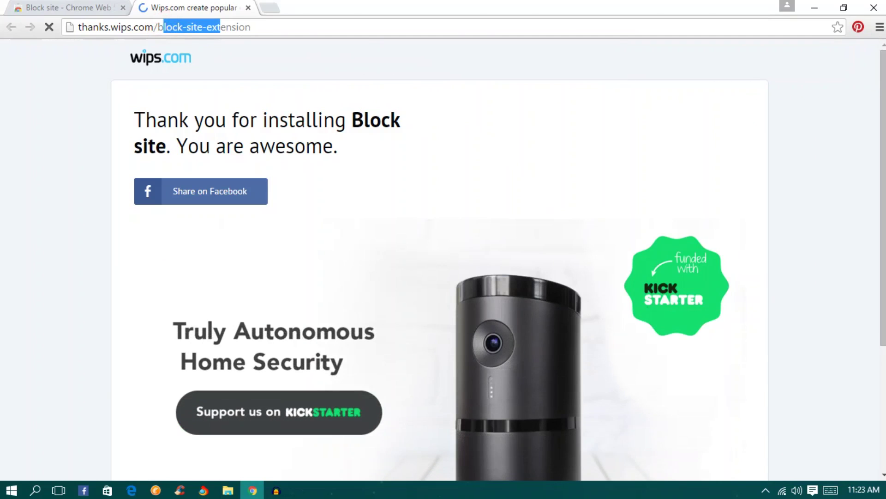
# - On the Extensions page, allow Block site in incognito and open its Options page
pyautogui.click(249, 8)
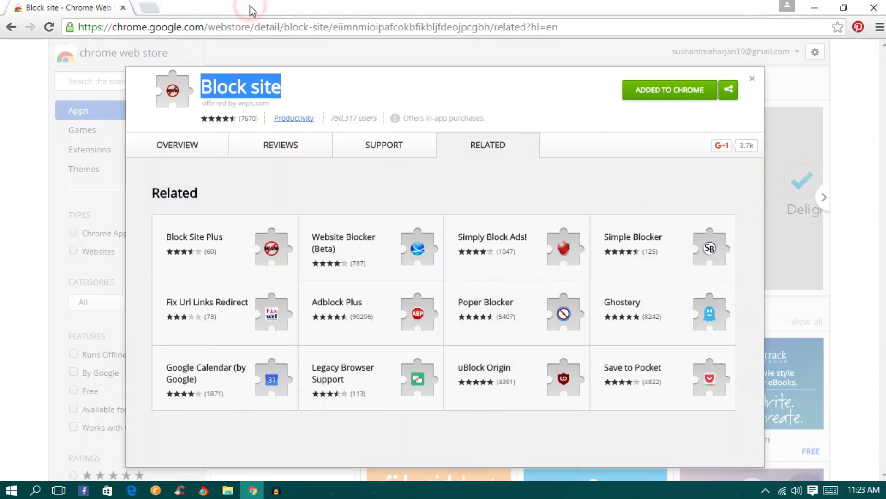
pyautogui.click(141, 8)
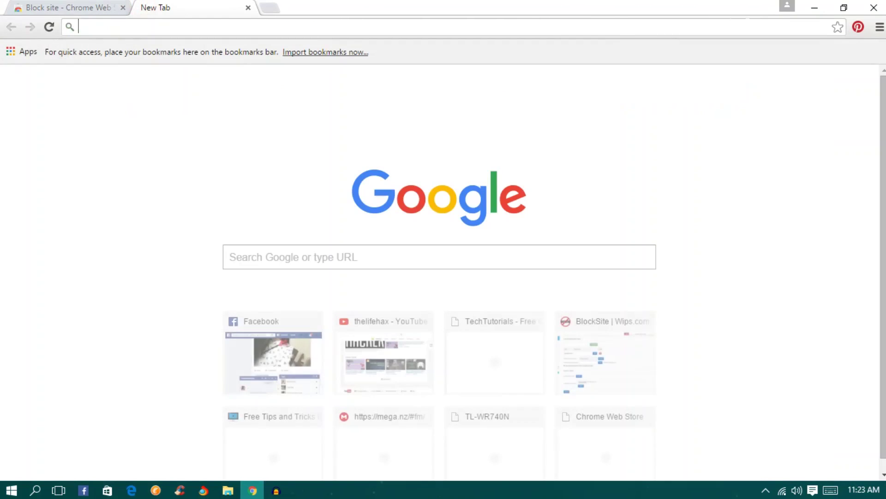
pyautogui.click(881, 27)
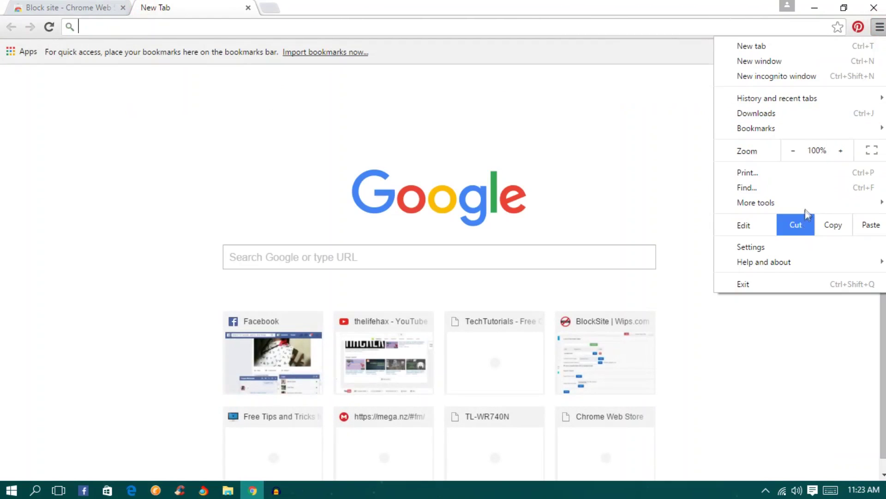
pyautogui.moveTo(805, 203)
pyautogui.click(605, 256)
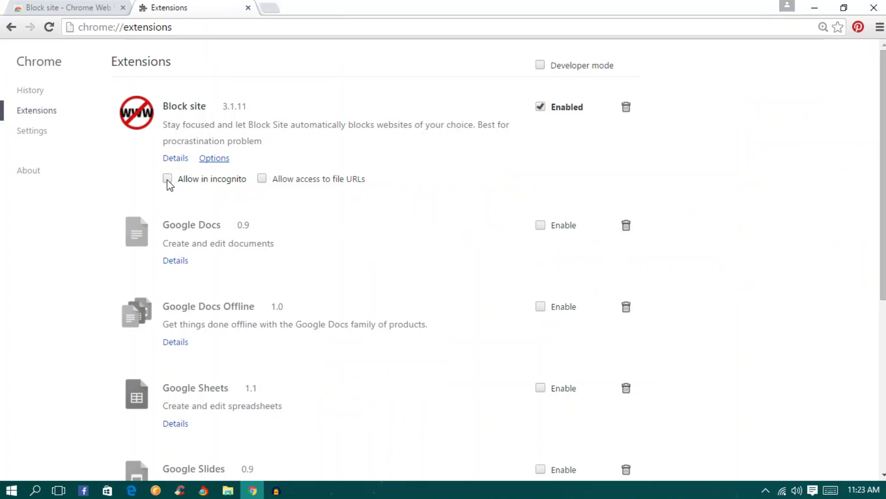
pyautogui.click(167, 179)
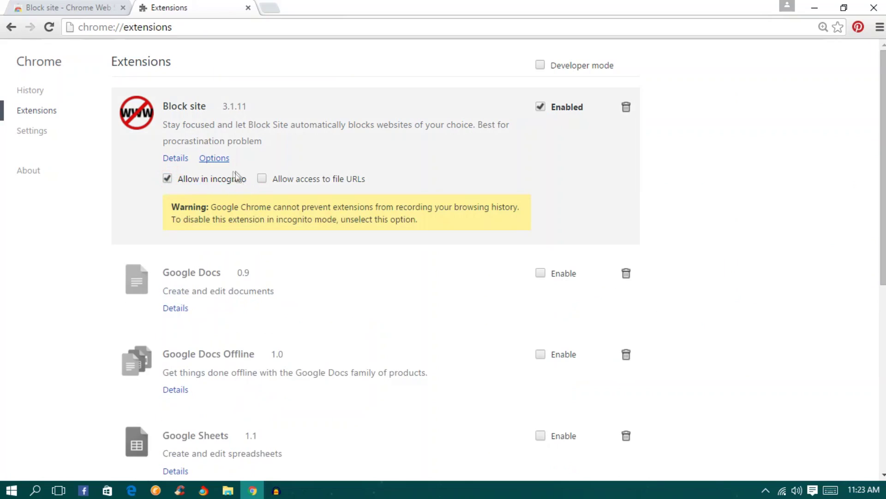
pyautogui.click(220, 159)
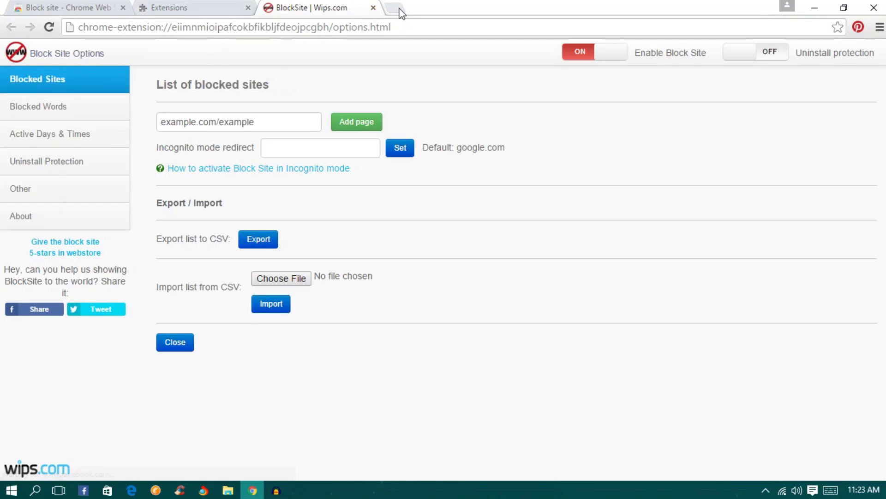
# - Load youtube.com in a new tab, then return to the Block Site Options page
pyautogui.click(396, 10)
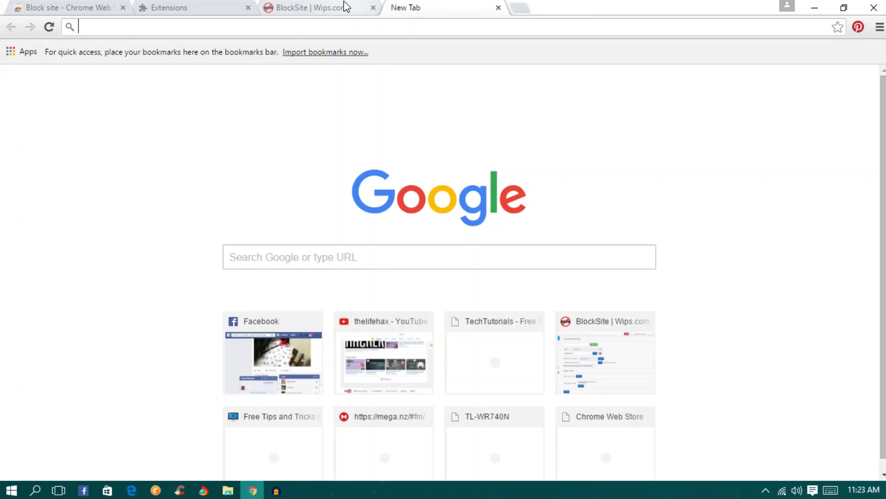
pyautogui.write('youtube.com')
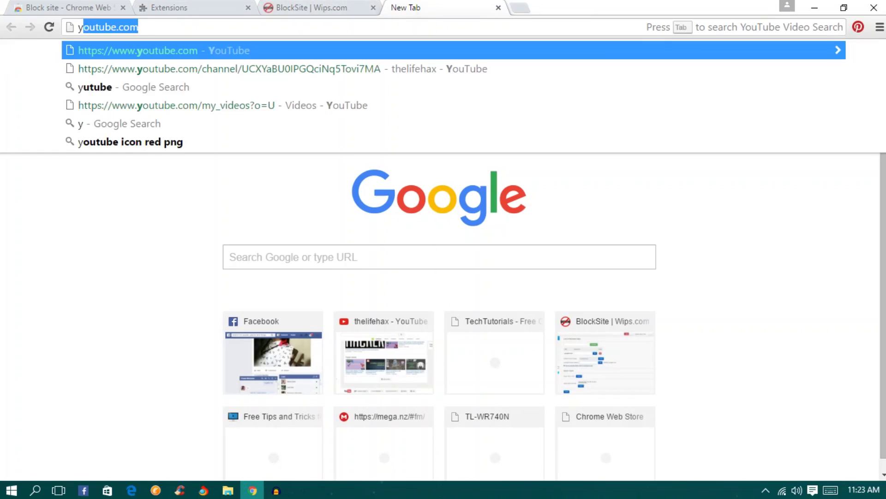
pyautogui.press('Return')
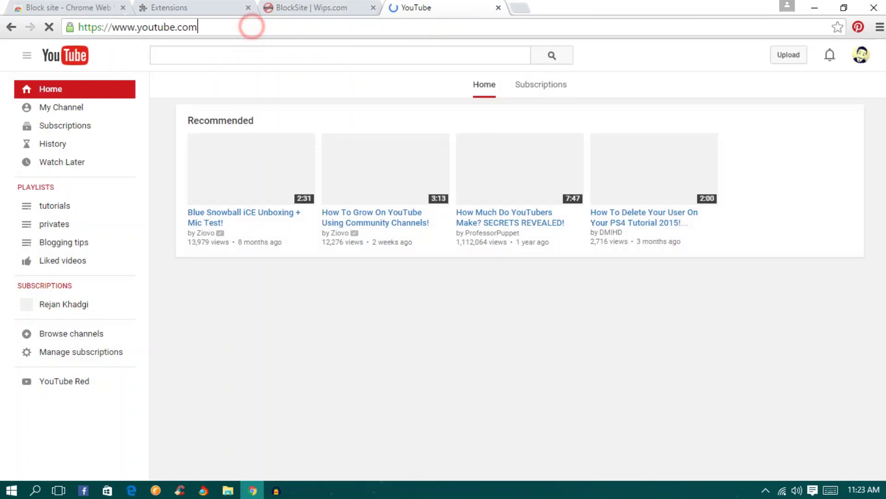
pyautogui.click(251, 26)
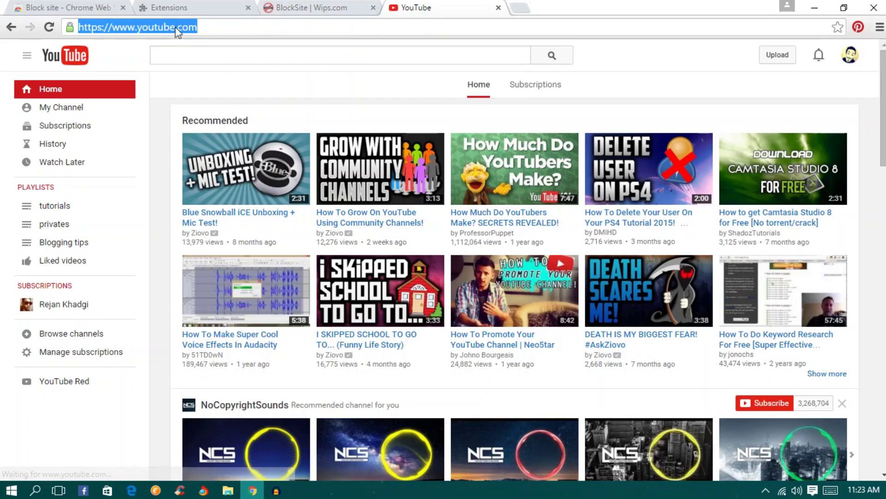
pyautogui.click(215, 28)
pyautogui.click(332, 7)
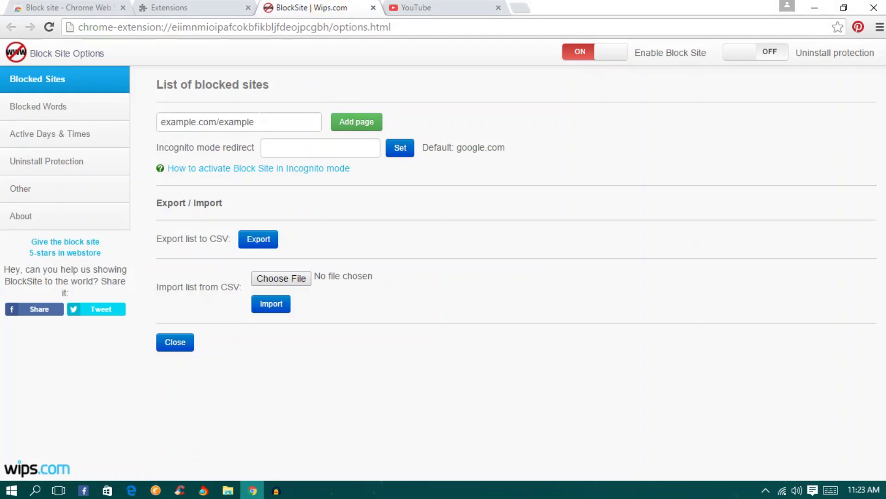
# - Replace the sample entry and add youtube.com to the blocked sites list
pyautogui.tripleClick(261, 122)
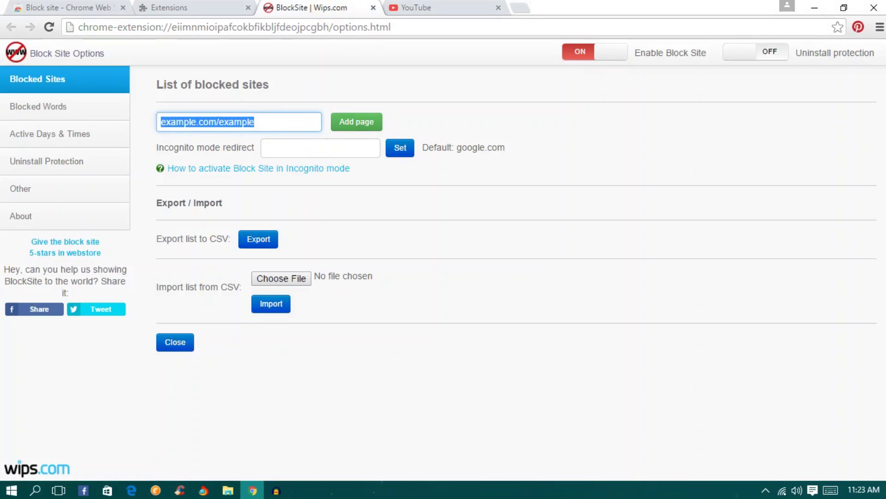
pyautogui.press('BackSpace')
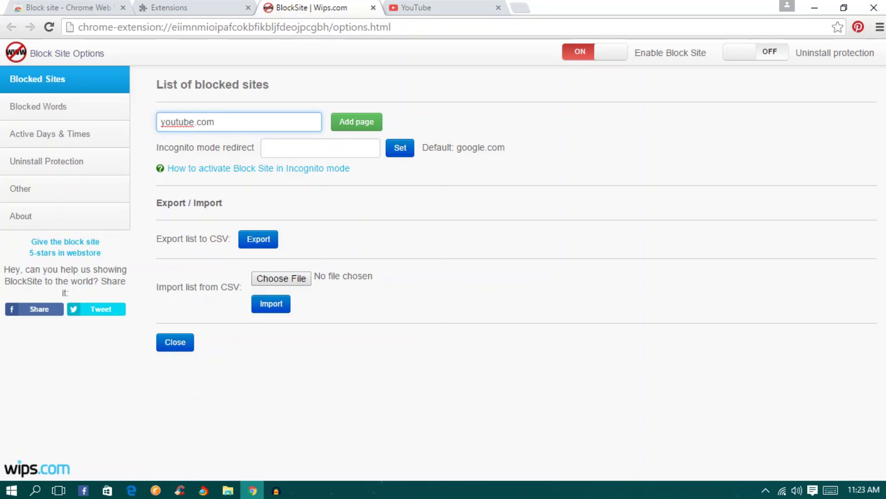
pyautogui.click(356, 123)
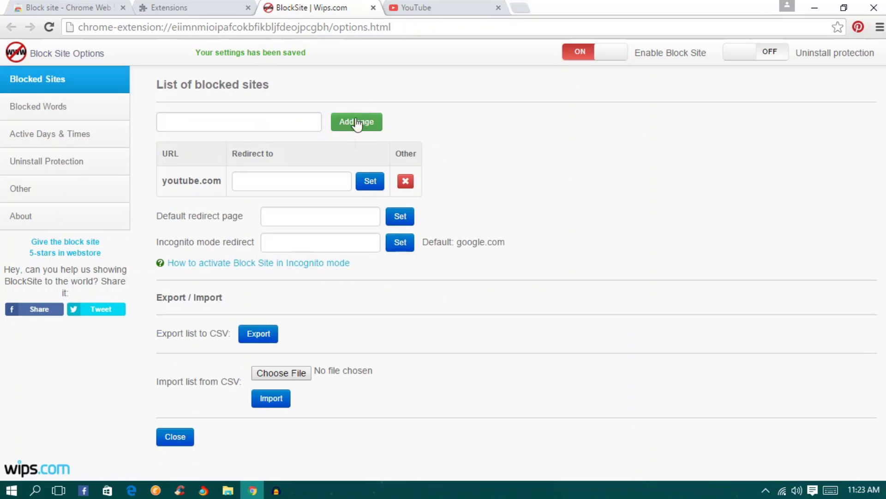
# - Set google.com as the default redirect page, then go back to the YouTube tab
pyautogui.click(306, 216)
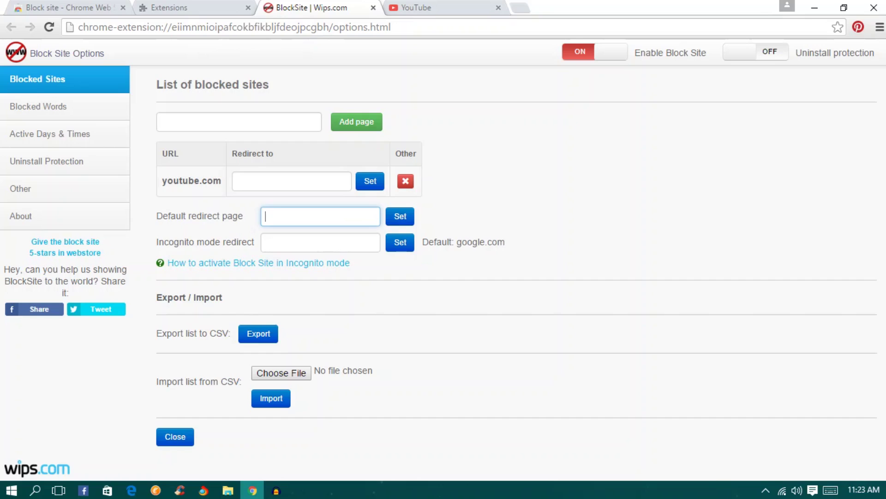
pyautogui.moveTo(194, 216); pyautogui.dragTo(243, 216)
pyautogui.click(286, 217)
pyautogui.click(282, 180)
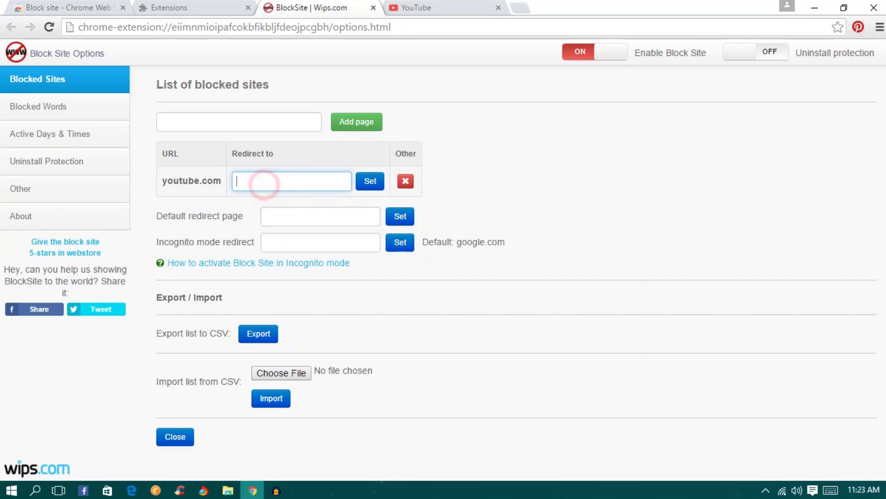
pyautogui.click(303, 216)
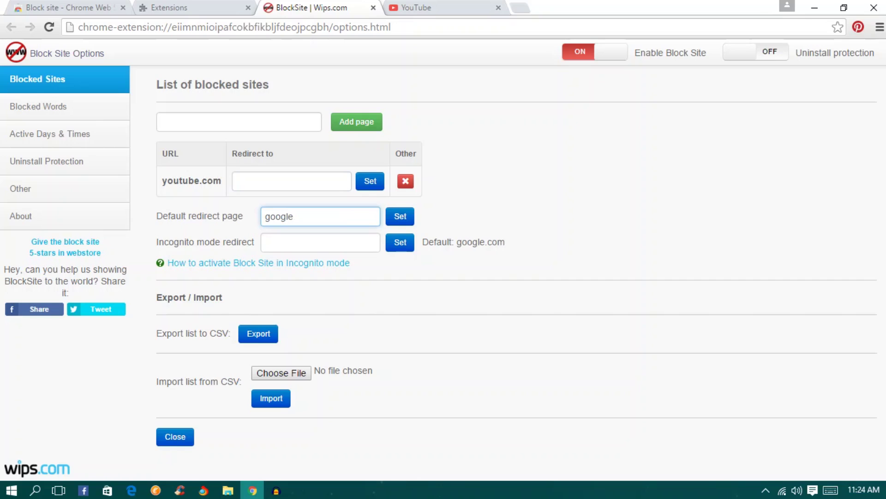
pyautogui.click(400, 216)
pyautogui.click(424, 7)
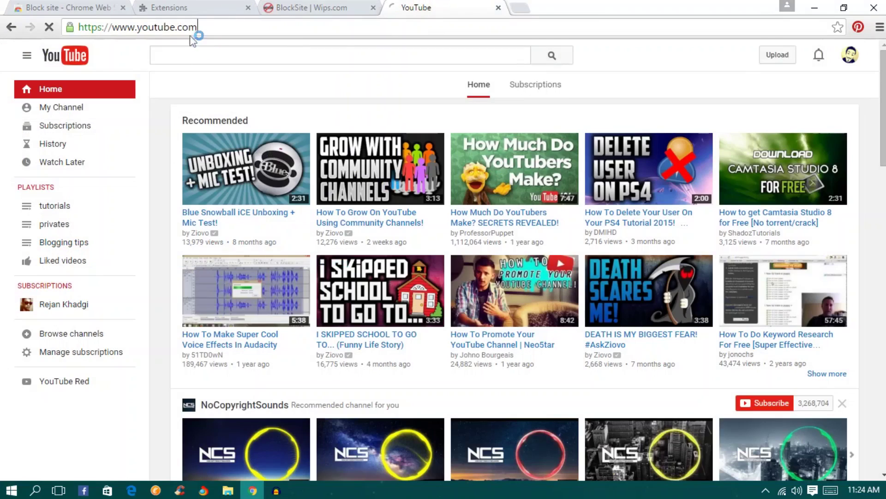
# - Reload YouTube to see it redirect to Google, retype youtube, and return to Block Site options
pyautogui.click(48, 27)
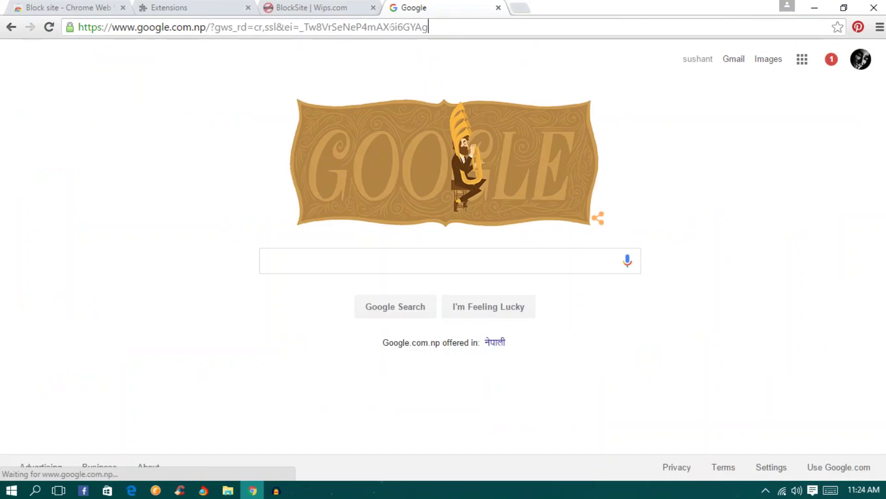
pyautogui.click(296, 26)
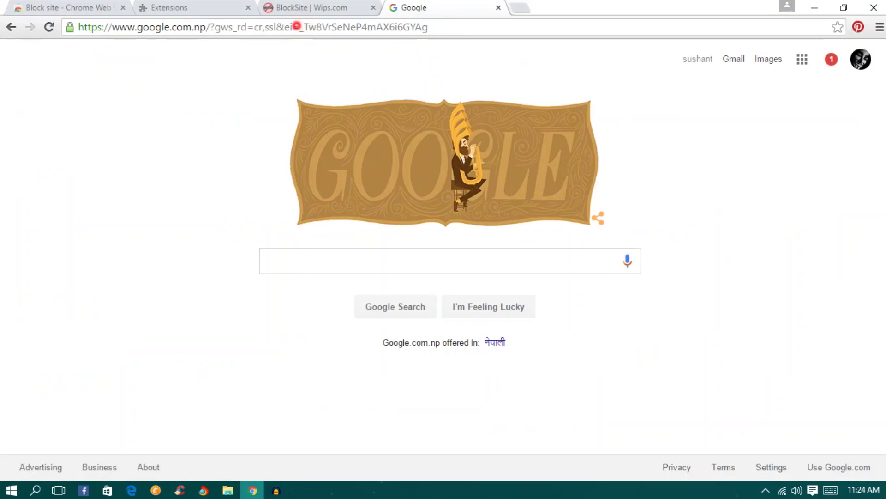
pyautogui.doubleClick(297, 25)
pyautogui.hotkey('ctrl', 'a')
pyautogui.write('you')
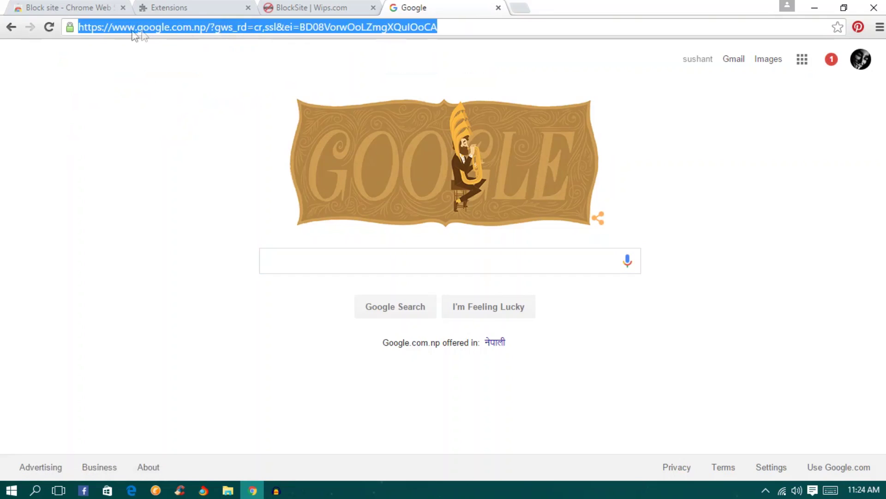
pyautogui.click(329, 7)
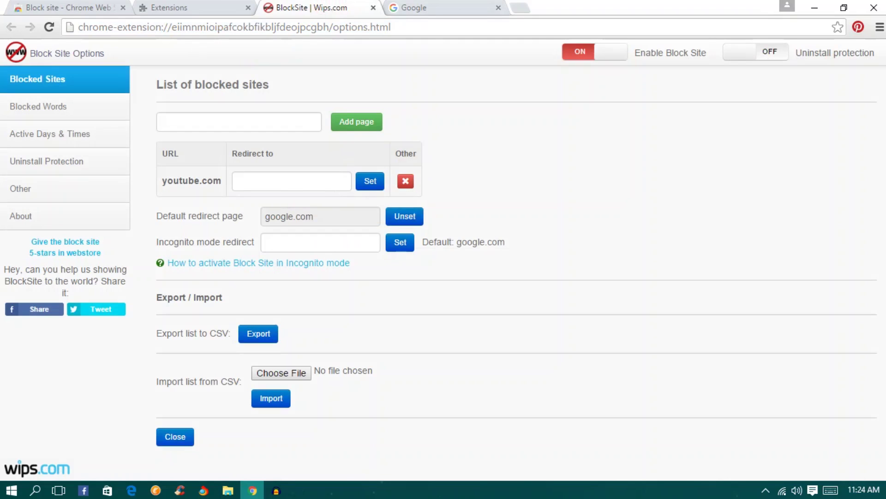
# - Check the incognito redirect and Allow-in-incognito settings, leaving youtube.com's redirect unchanged
pyautogui.click(424, 6)
pyautogui.click(293, 7)
pyautogui.click(297, 242)
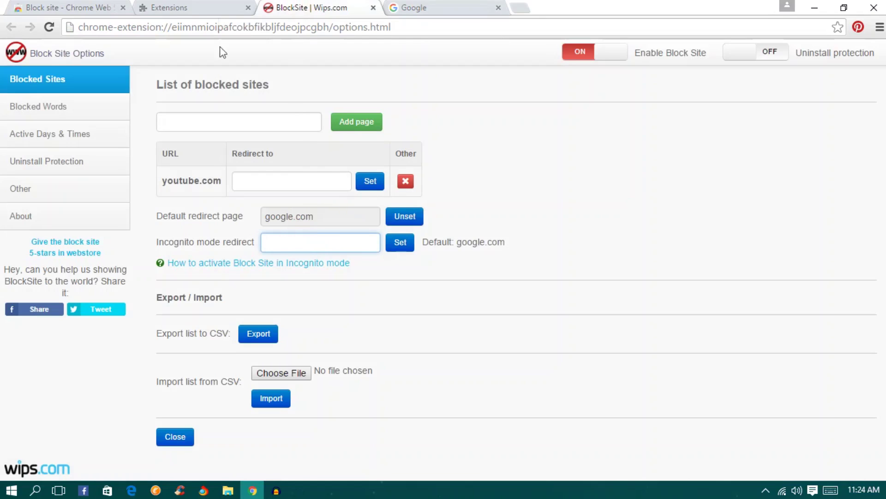
pyautogui.click(180, 7)
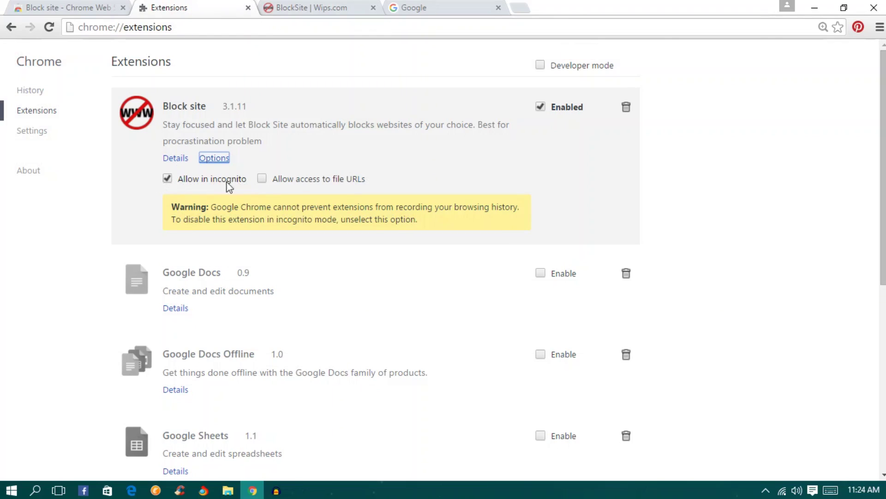
pyautogui.click(360, 8)
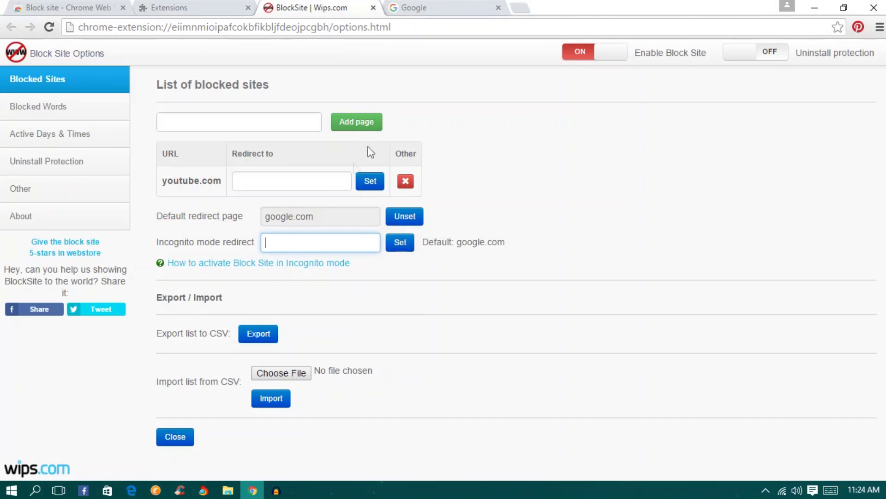
pyautogui.click(303, 180)
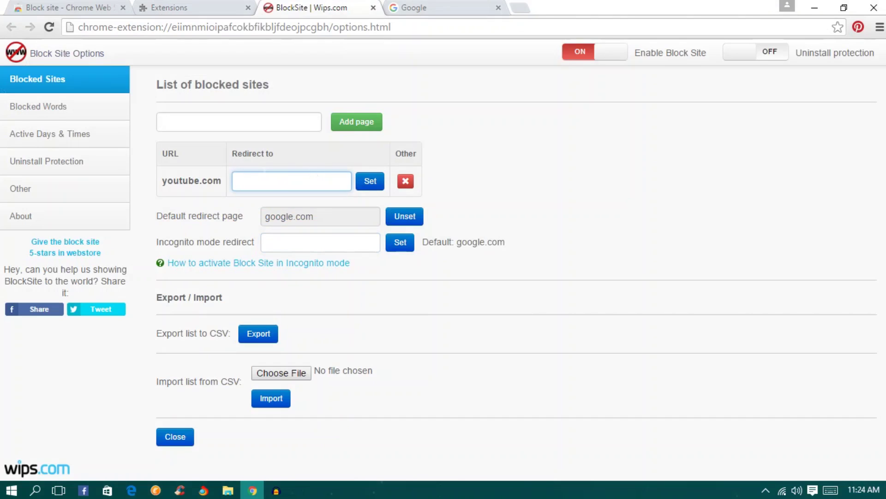
pyautogui.click(500, 169)
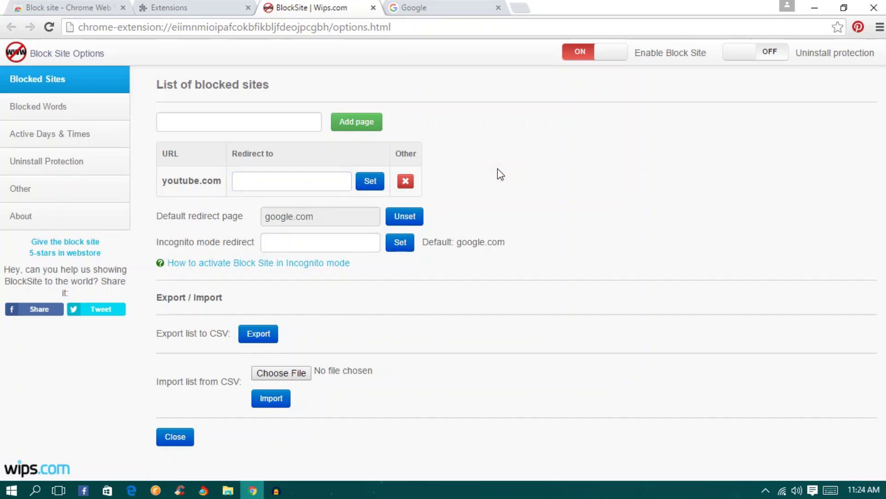
# - Review the Block Site options once more, then return to the redirected Google page
pyautogui.click(593, 208)
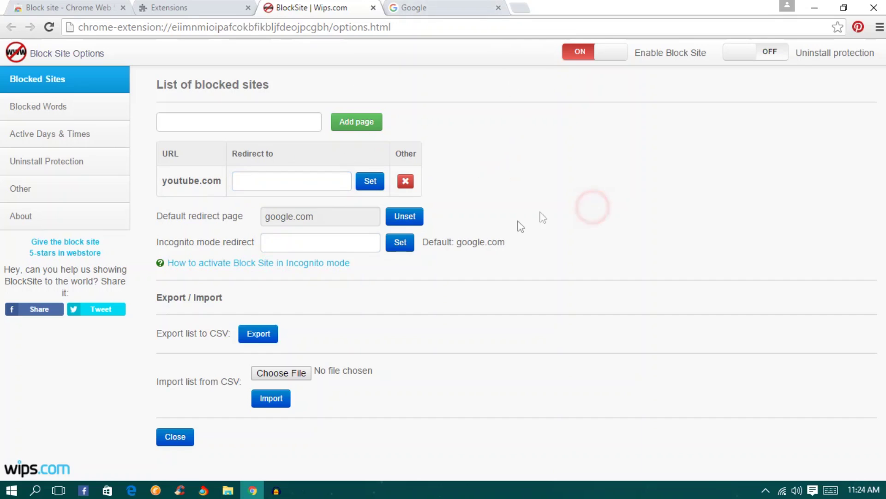
pyautogui.click(424, 7)
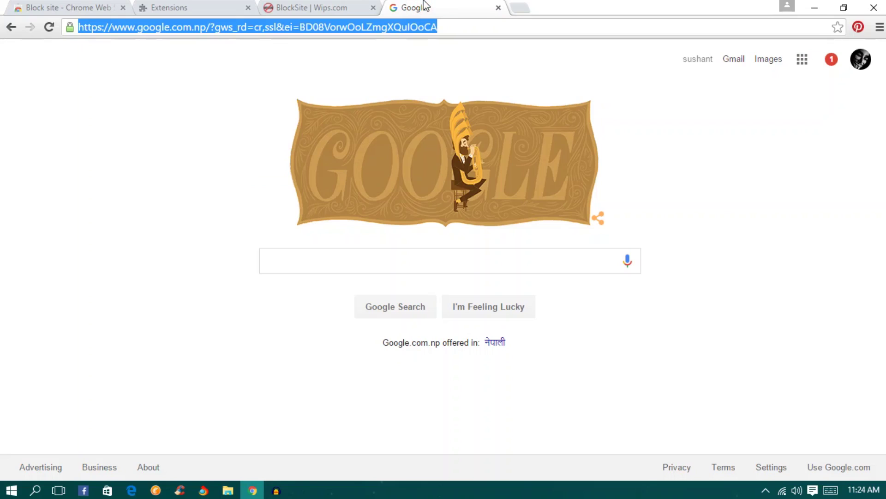
pyautogui.click(313, 7)
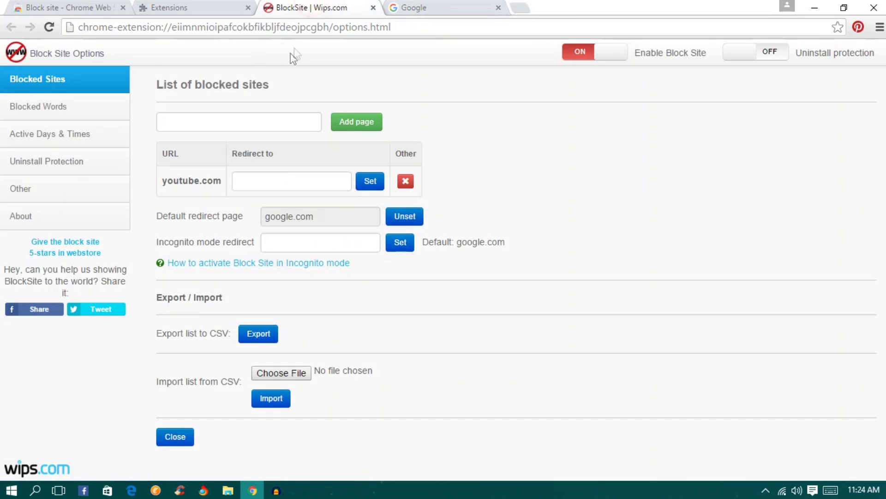
pyautogui.tripleClick(121, 61)
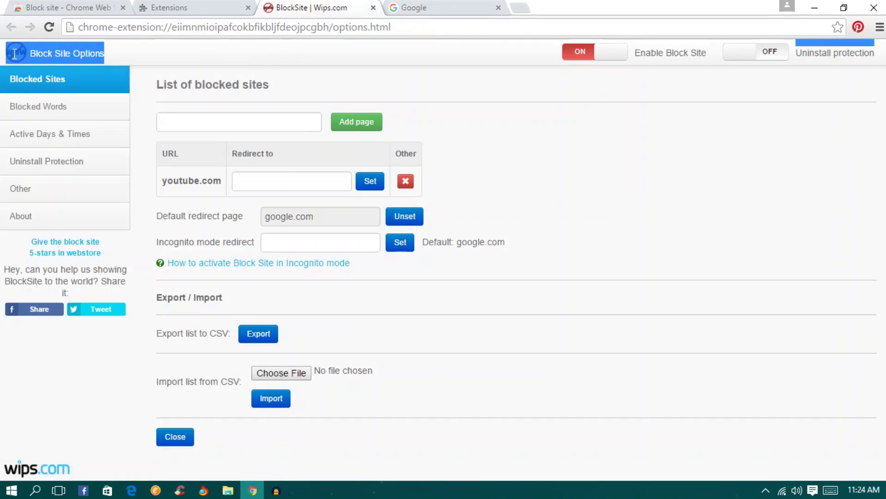
pyautogui.click(222, 51)
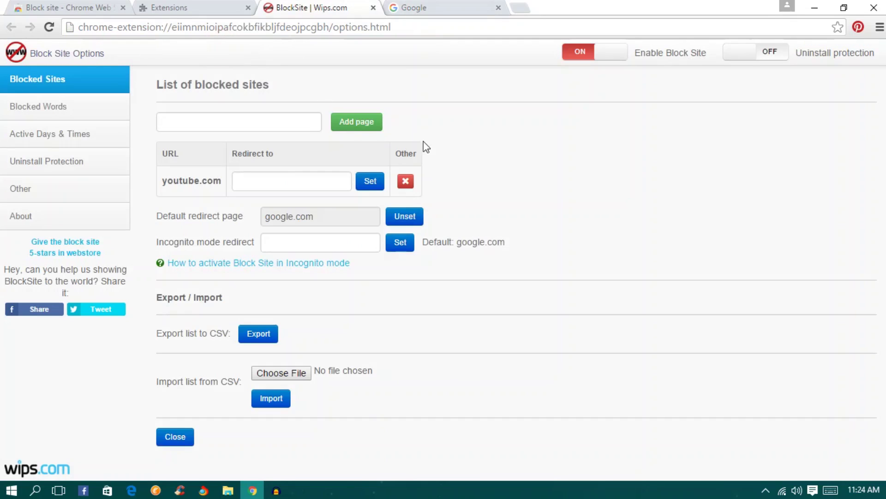
pyautogui.click(484, 96)
pyautogui.click(461, 7)
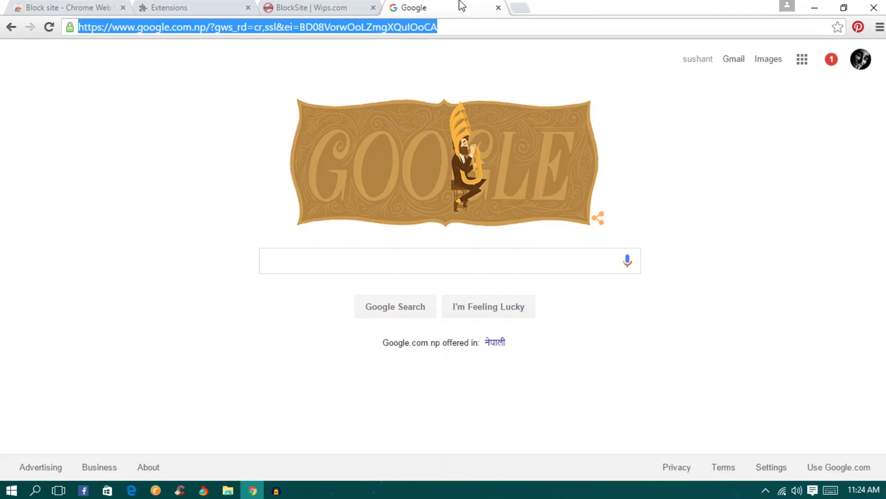